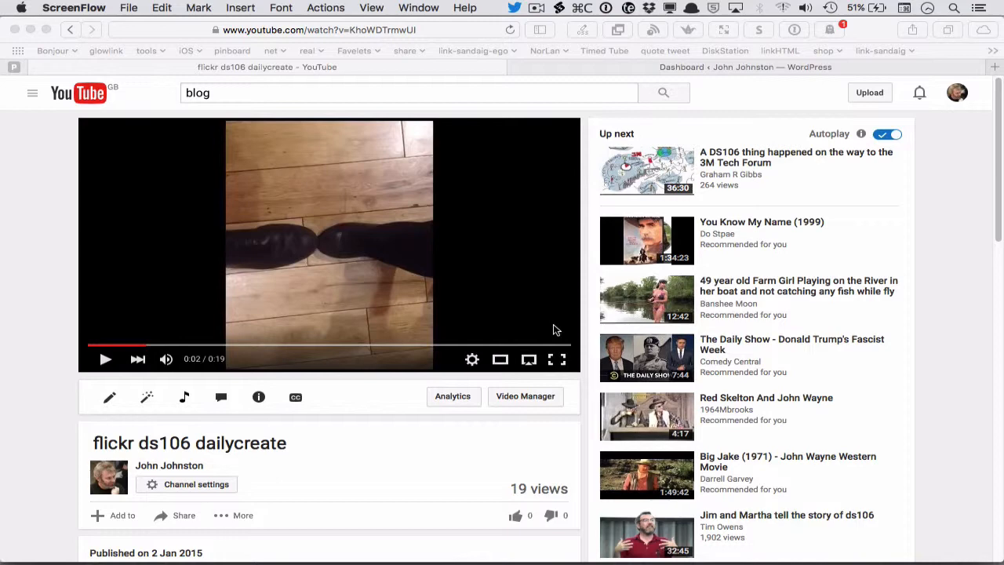
Step: Copy the 'flickr ds106 dailycreate' video URL from YouTube and switch to the WordPress dashboard
{"action": "left_click", "coordinate": [36, 202]}
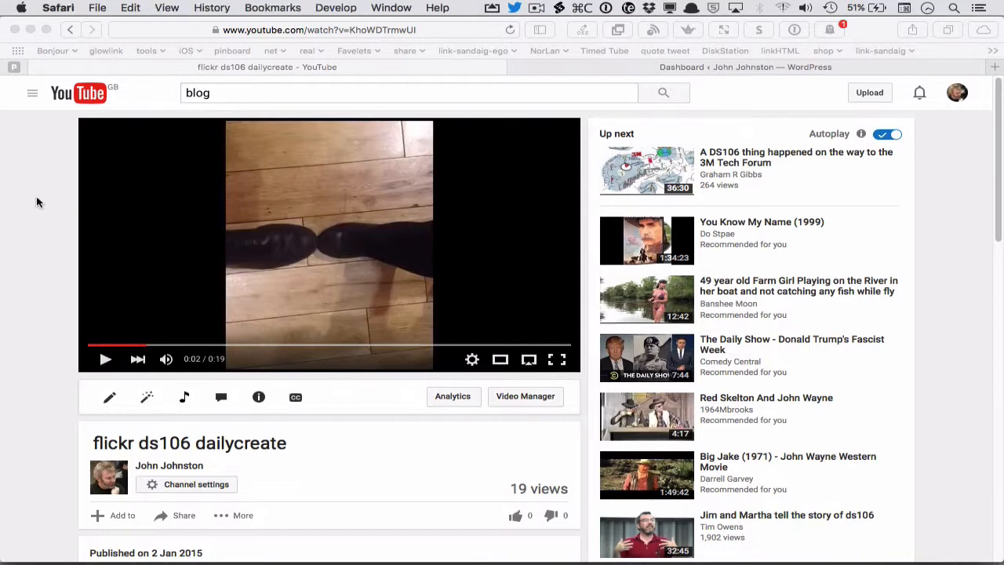
{"action": "left_click", "coordinate": [274, 31]}
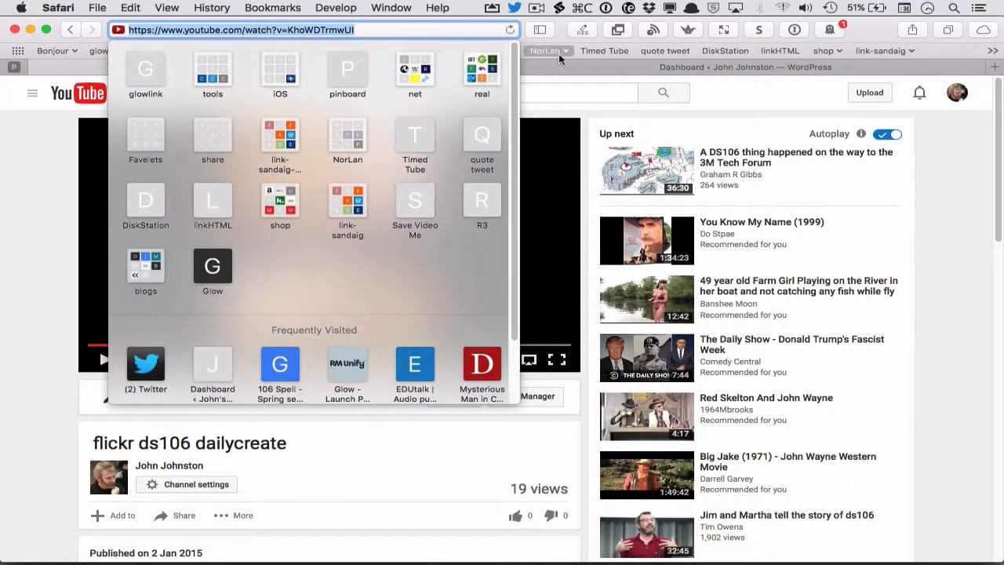
{"action": "left_click", "coordinate": [662, 69]}
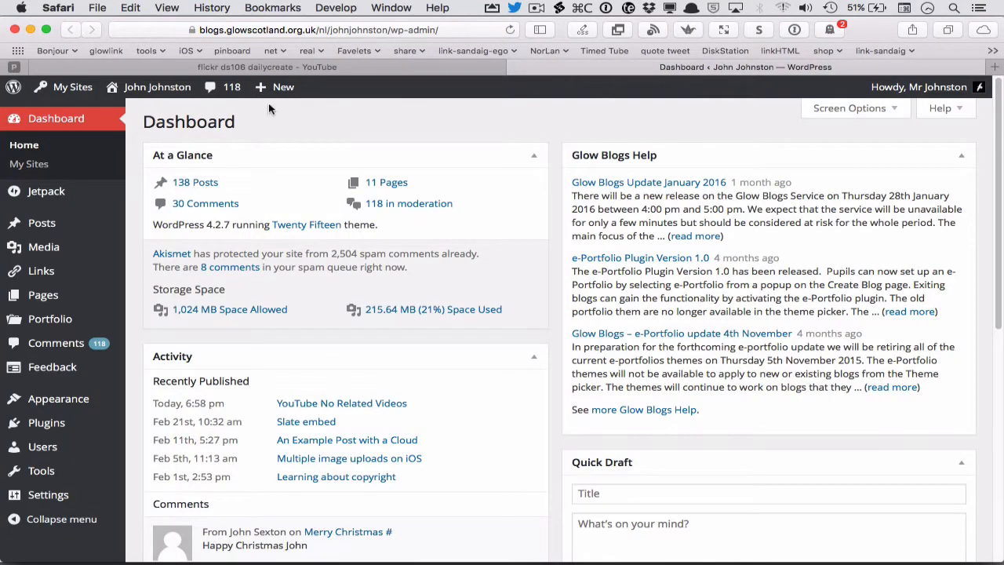
Step: Create a new post titled 'YouTube Embed' and paste the video URL into its body
{"action": "left_click", "coordinate": [283, 88]}
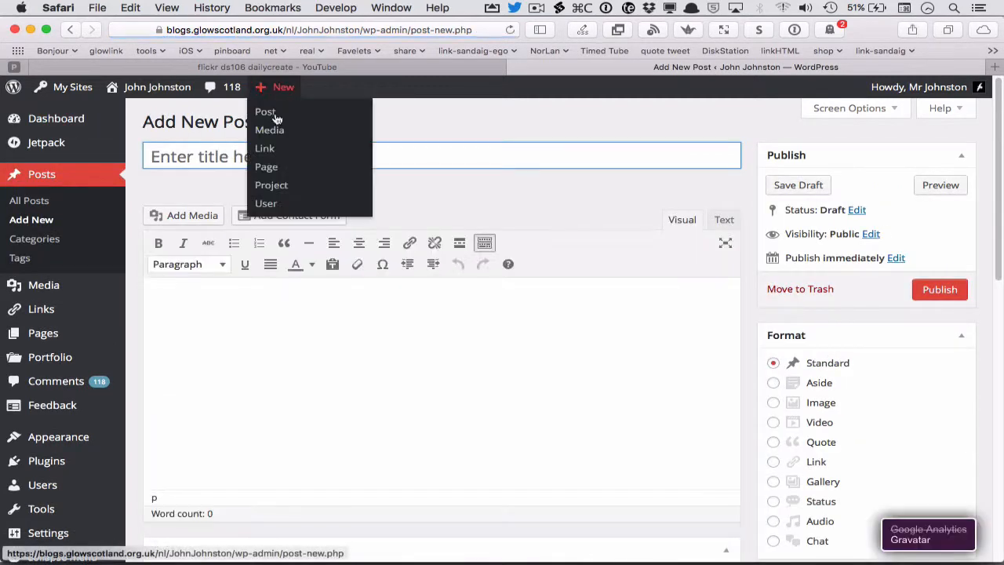
{"action": "type", "text": "You"}
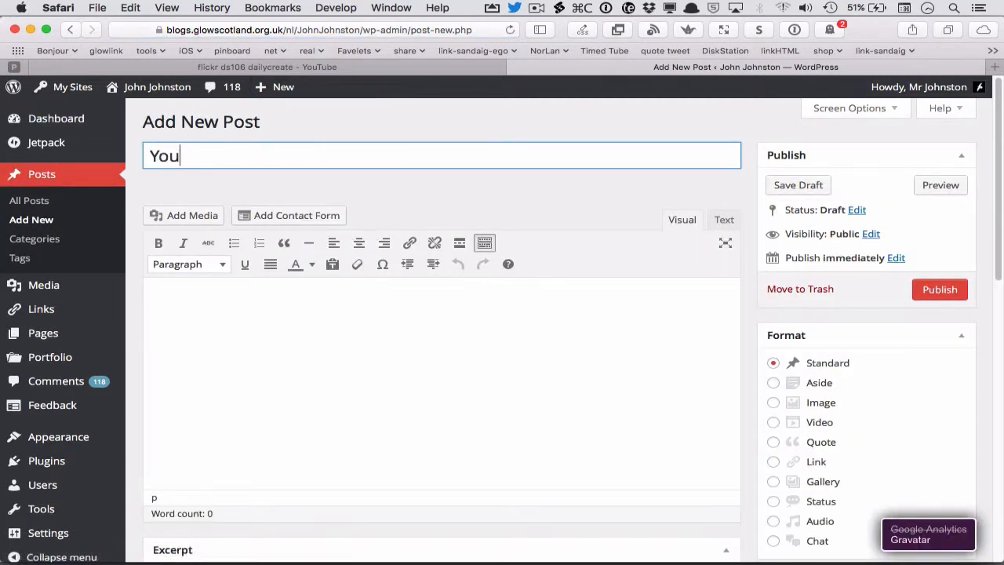
{"action": "type", "text": "Tube Emb"}
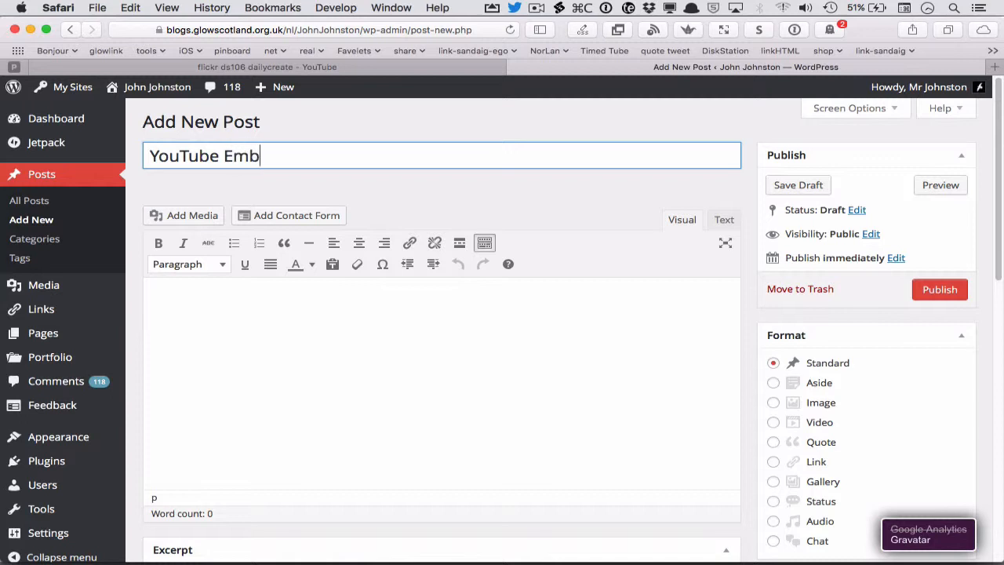
{"action": "type", "text": "ed"}
{"action": "left_click", "coordinate": [177, 297]}
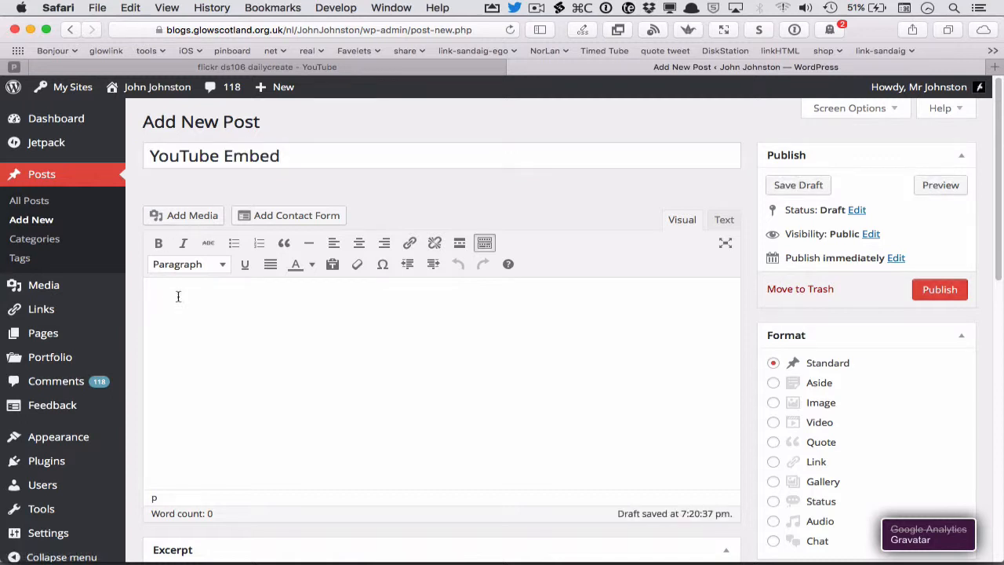
{"action": "key", "text": "super+v"}
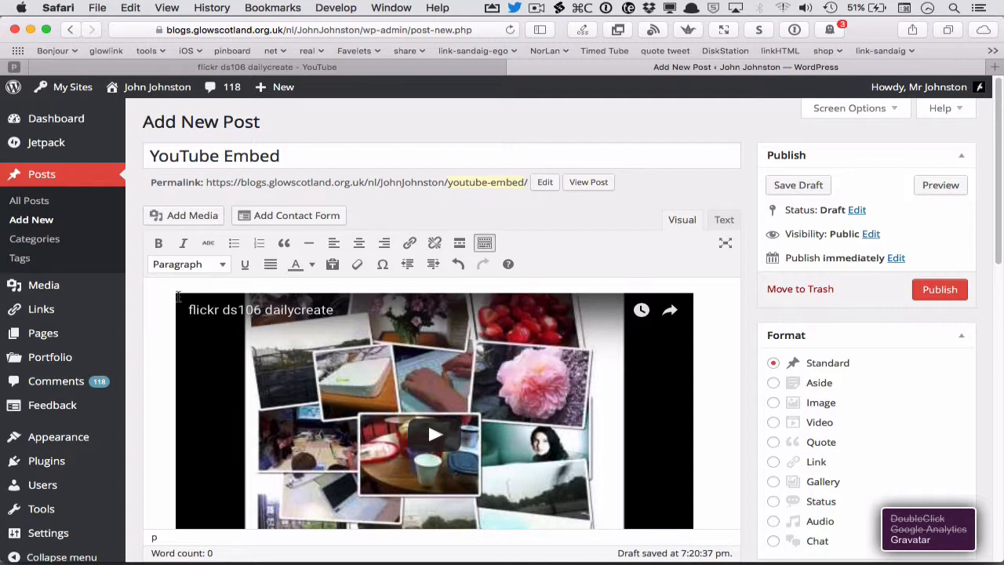
{"action": "scroll", "coordinate": [216, 343], "scroll_direction": "down", "scroll_amount": 3}
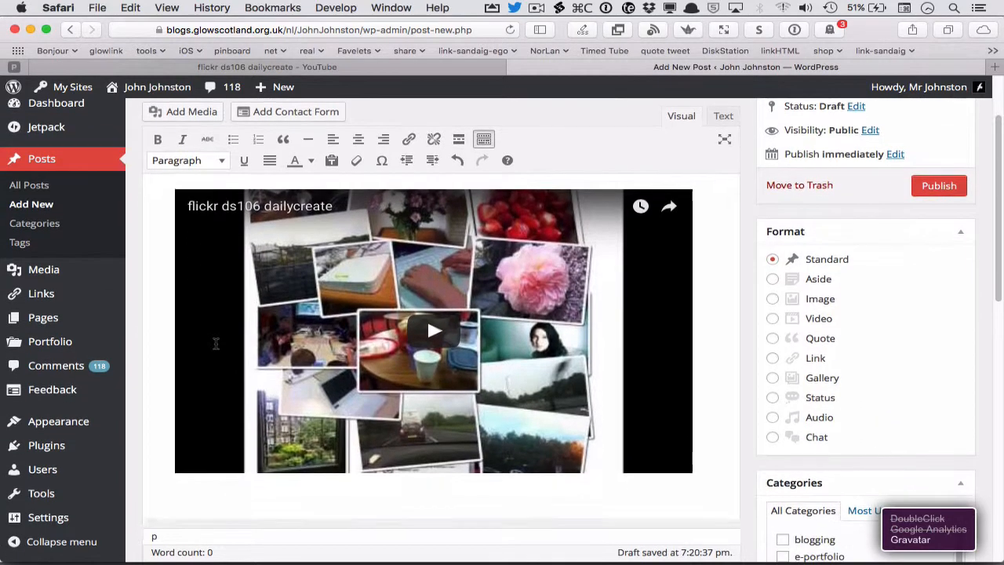
{"action": "scroll", "coordinate": [216, 342], "scroll_direction": "up", "scroll_amount": 2}
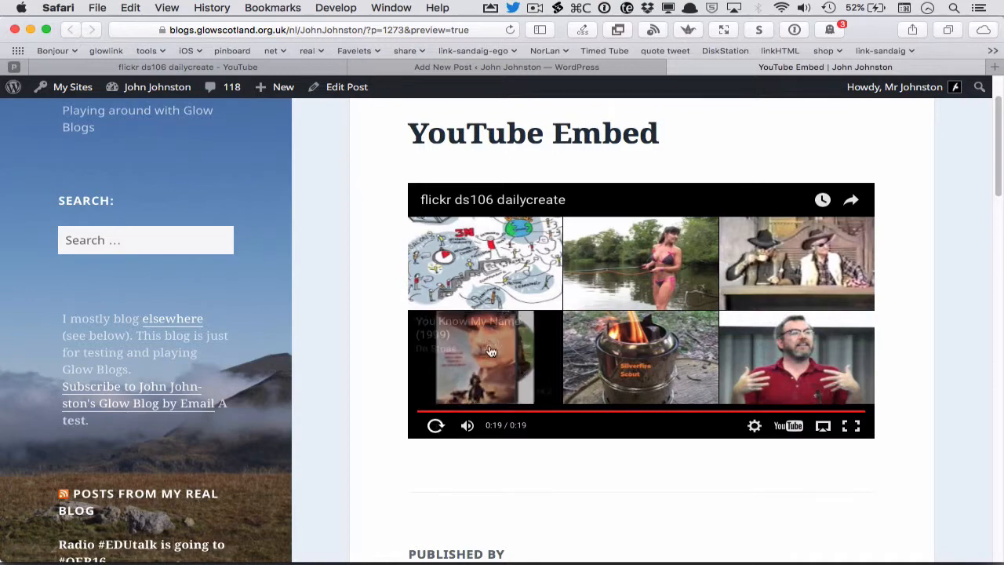
Step: Append ?rel=0 to the YouTube video URL, copy it, and return to the draft post
{"action": "left_click", "coordinate": [672, 69]}
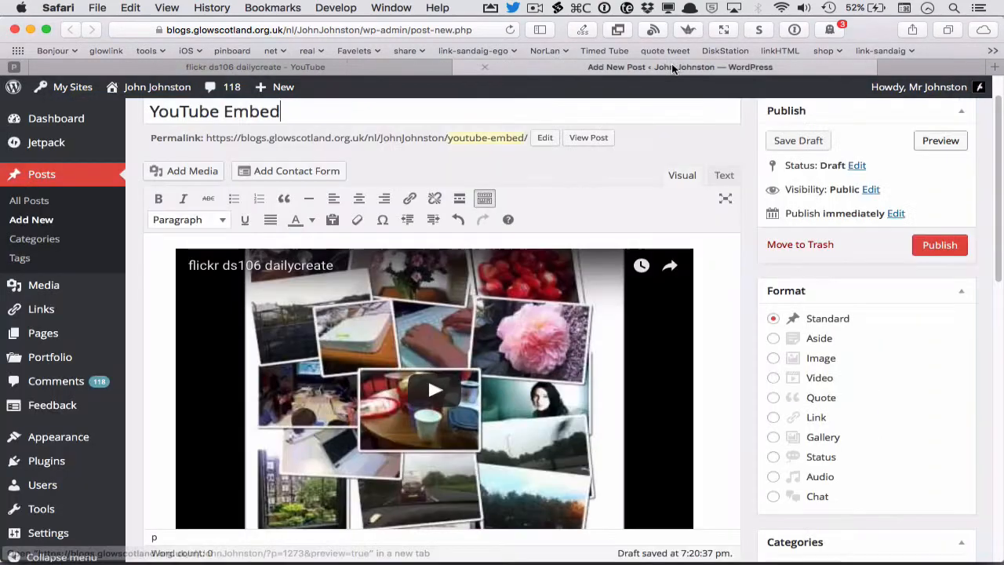
{"action": "left_click", "coordinate": [338, 65]}
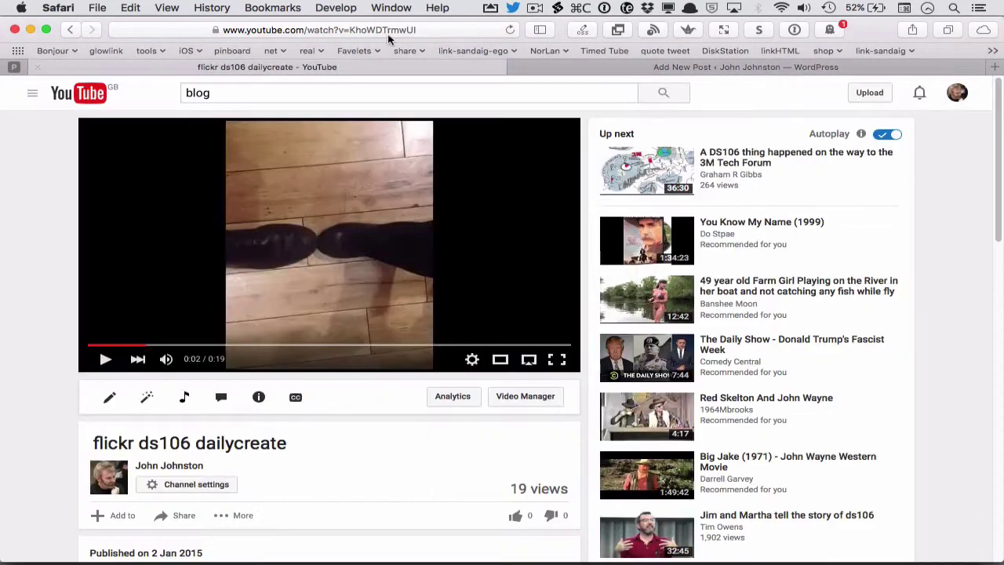
{"action": "left_click", "coordinate": [432, 29]}
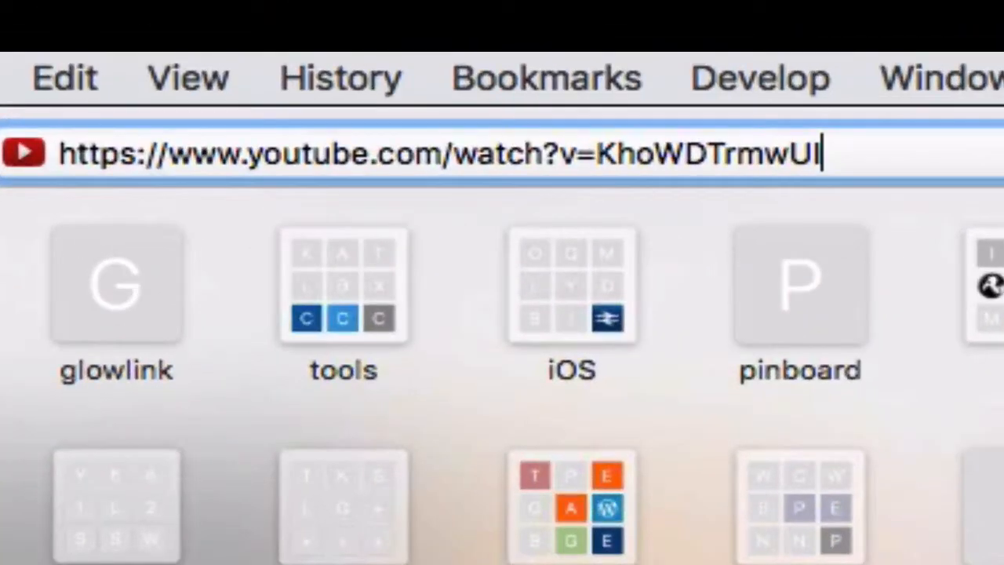
{"action": "type", "text": "?rel"}
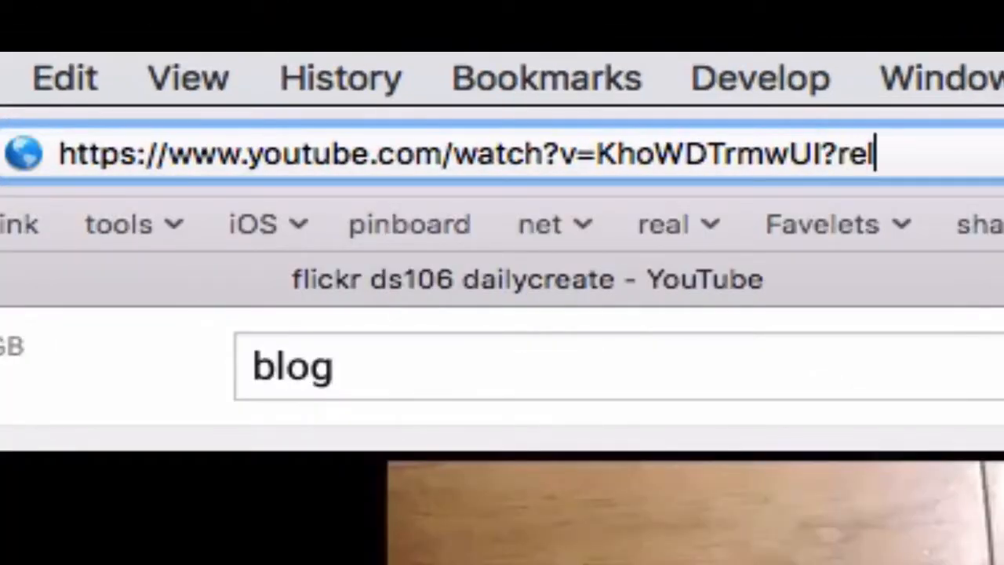
{"action": "type", "text": "=0"}
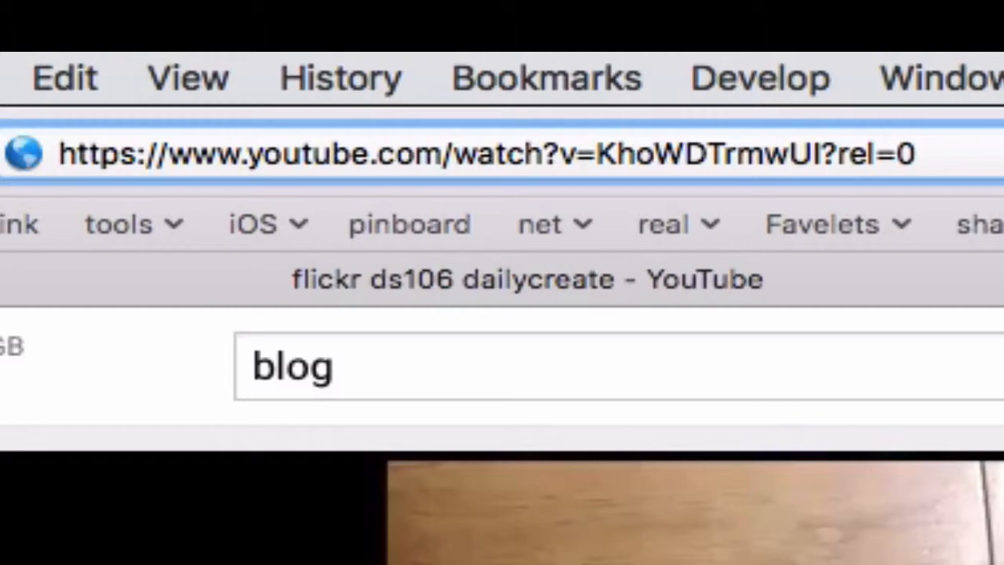
{"action": "key", "text": "ctrl+a"}
{"action": "key", "text": "ctrl+c"}
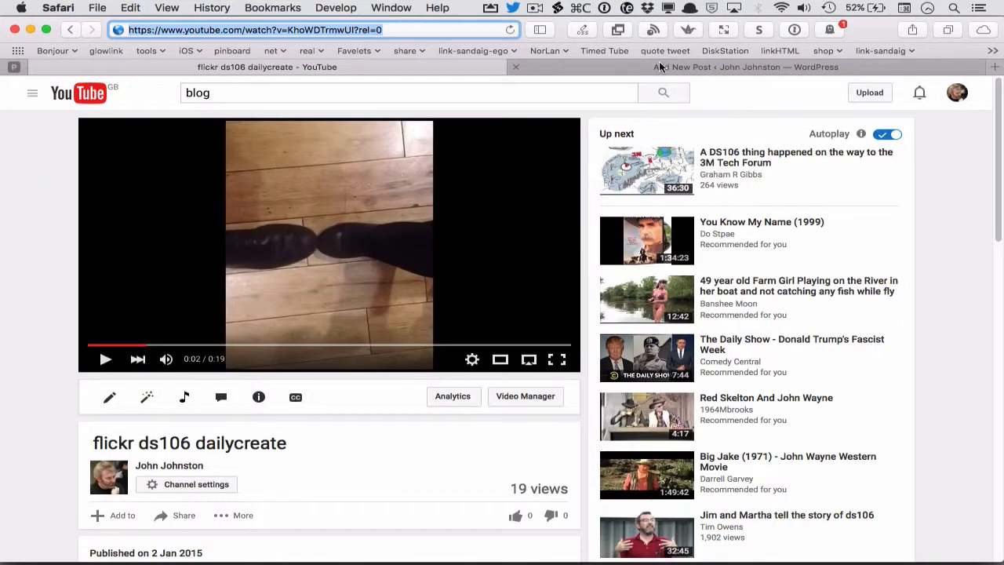
{"action": "key", "text": "ctrl+Tab"}
Step: Replace the old embed with the ?rel=0 URL, then preview and play the video through to its end
{"action": "left_click", "coordinate": [564, 327]}
{"action": "key", "text": "BackSpace"}
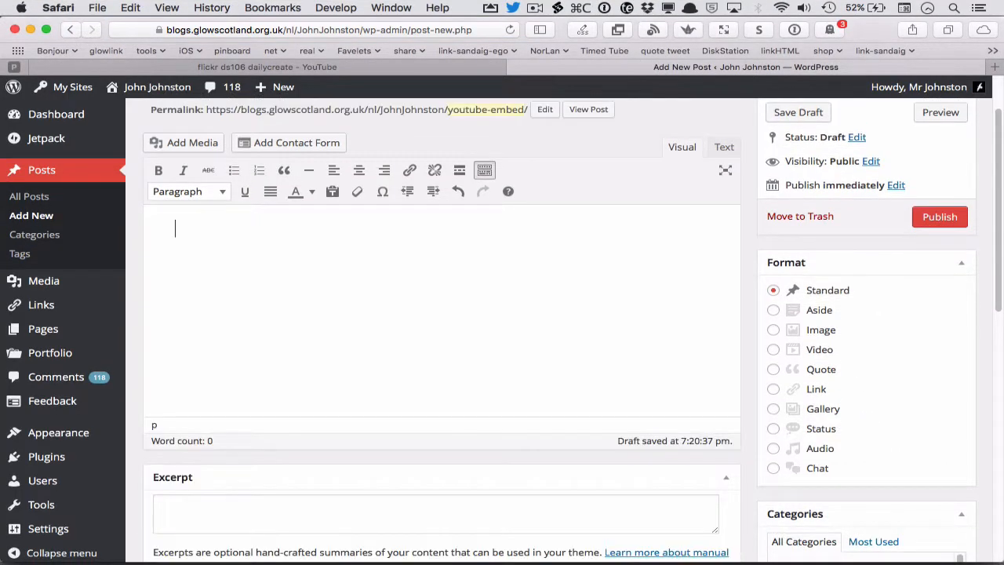
{"action": "key", "text": "ctrl+v"}
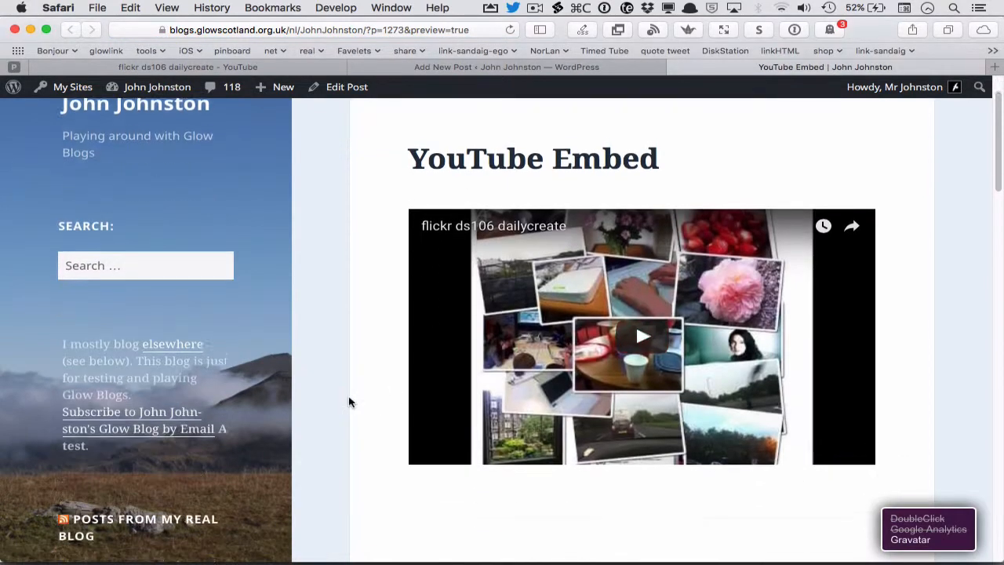
{"action": "left_click", "coordinate": [637, 334]}
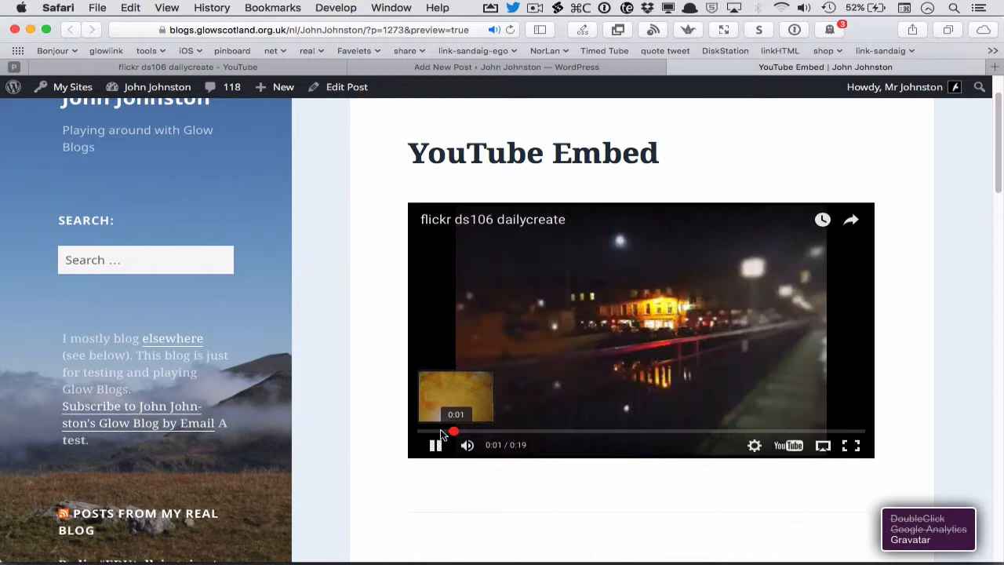
{"action": "left_click_drag", "start_coordinate": [440, 433], "coordinate": [835, 431]}
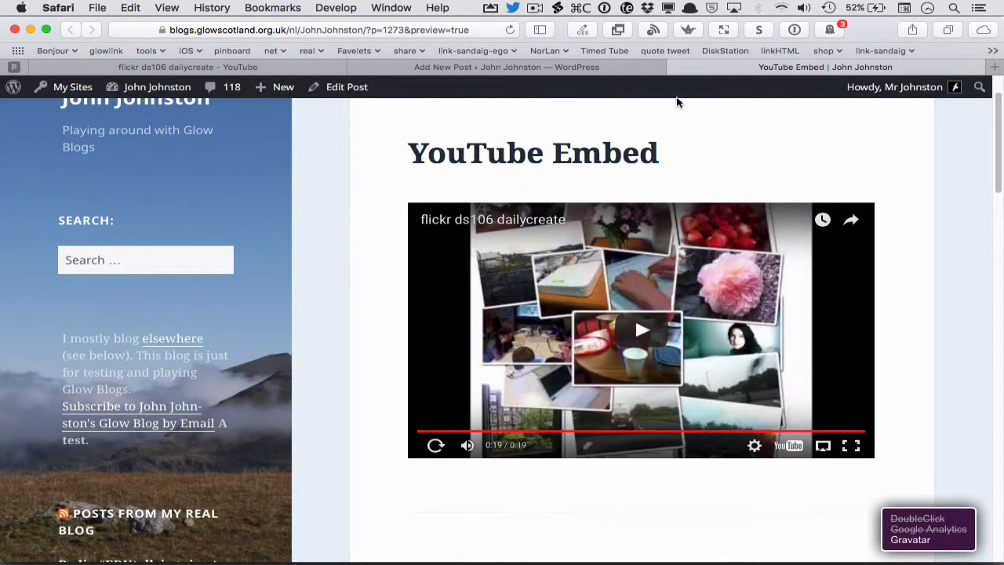
Step: Close the preview and bring up the video's Share > Embed code on YouTube
{"action": "left_click", "coordinate": [672, 67]}
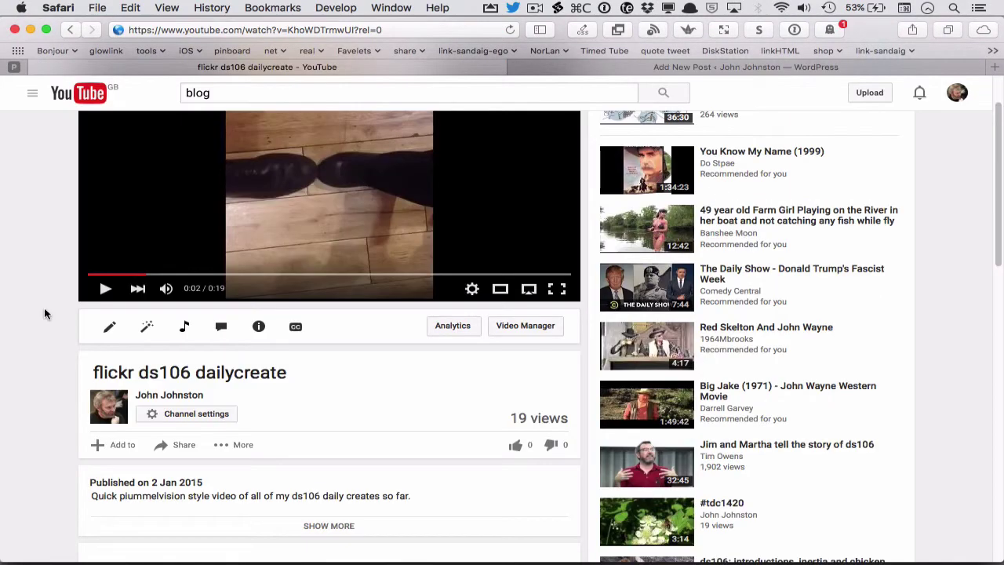
{"action": "left_click", "coordinate": [189, 453]}
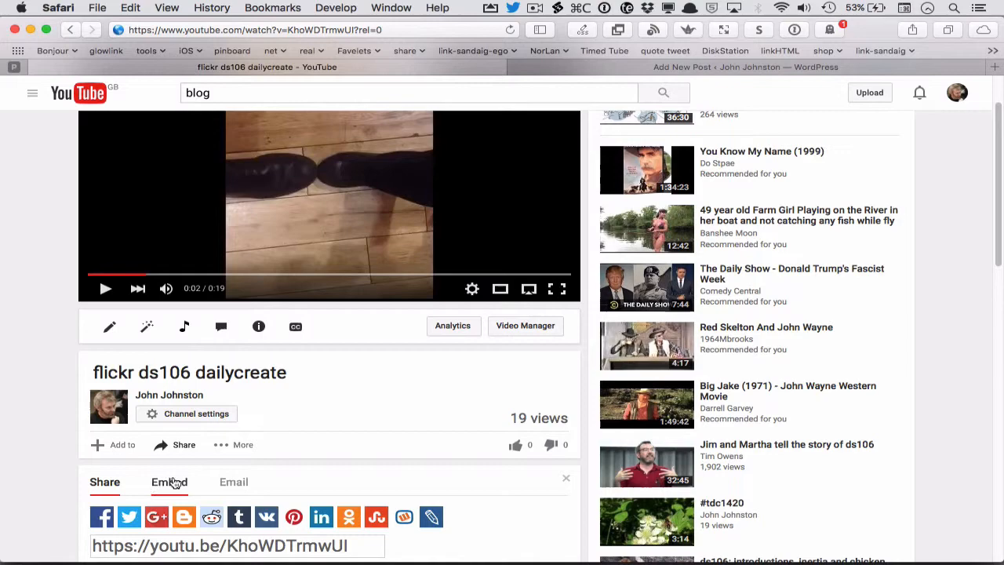
{"action": "left_click", "coordinate": [174, 483]}
{"action": "scroll", "coordinate": [174, 483], "scroll_direction": "down", "scroll_amount": 5}
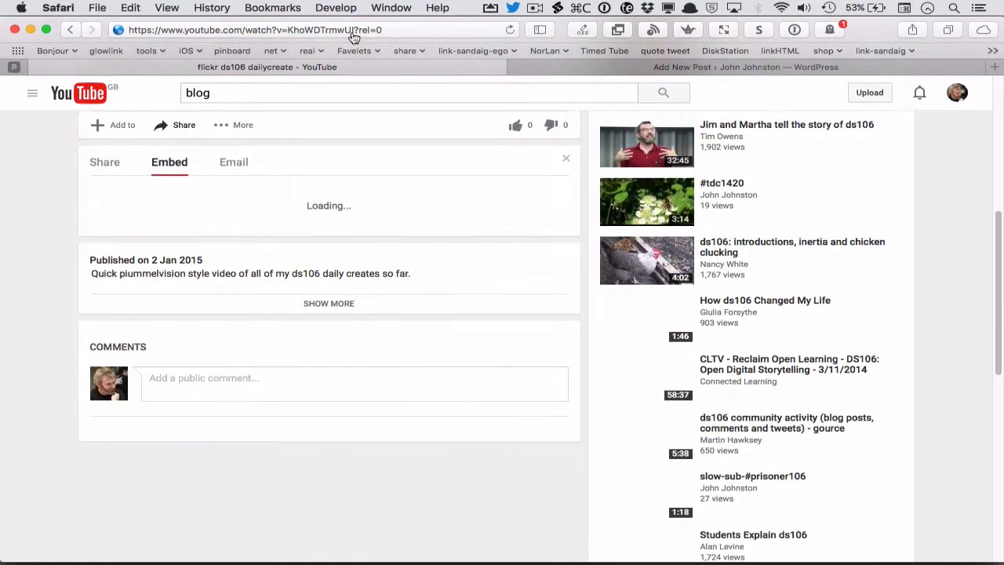
{"action": "left_click", "coordinate": [351, 30]}
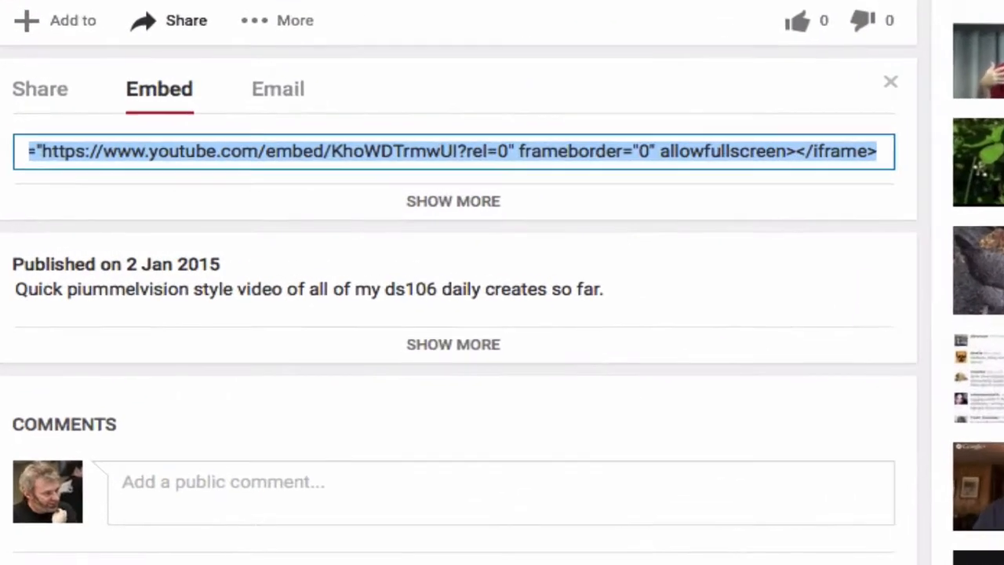
Step: Reveal the embed options with suggested videos off and select the full iframe code
{"action": "left_click", "coordinate": [461, 207]}
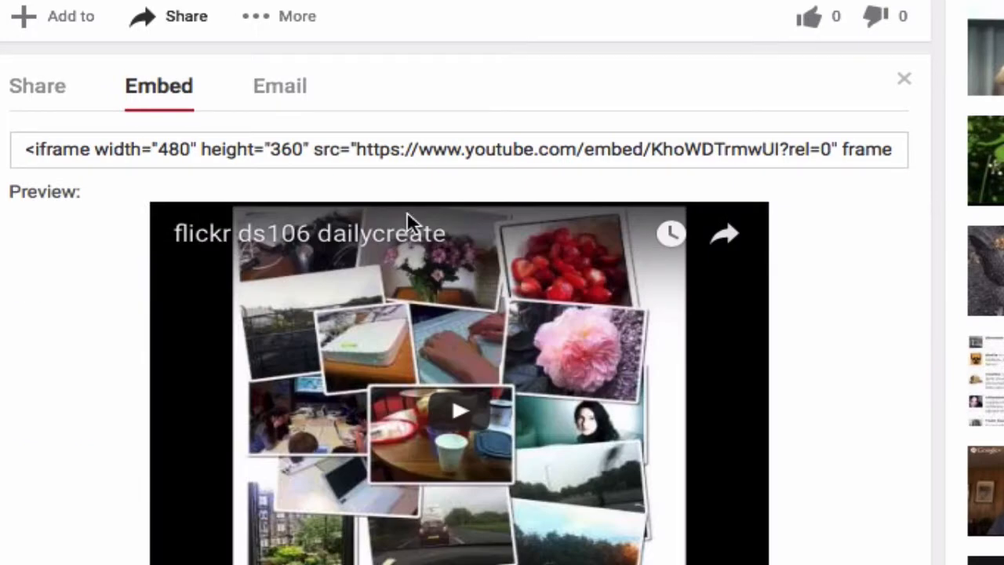
{"action": "scroll", "coordinate": [4, 525], "scroll_direction": "down", "scroll_amount": 2}
{"action": "scroll", "coordinate": [15, 517], "scroll_direction": "down", "scroll_amount": 2}
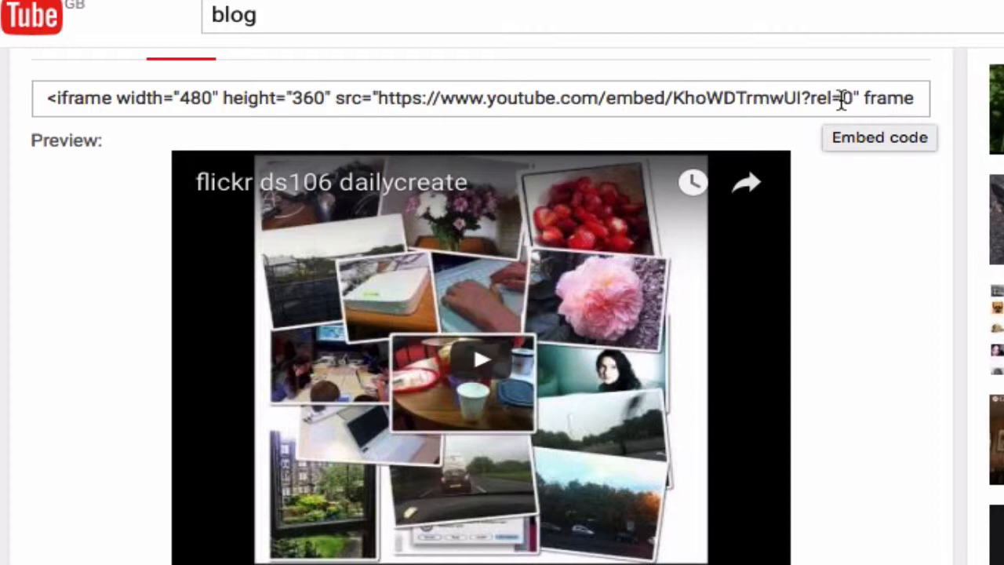
{"action": "left_click", "coordinate": [854, 102]}
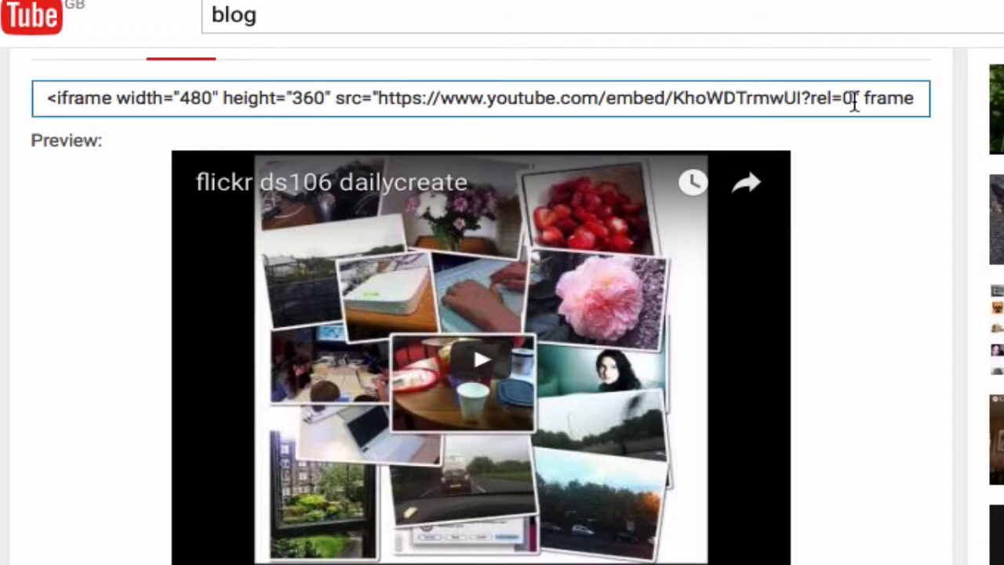
{"action": "left_click", "coordinate": [853, 102]}
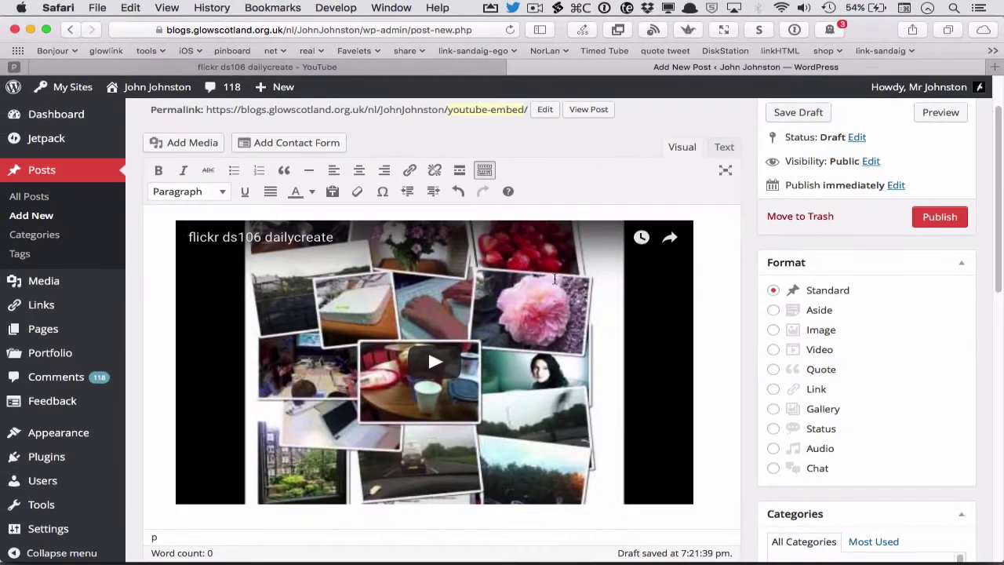
Step: Replace the post's video embed with the copied iframe code containing rel=0
{"action": "left_click", "coordinate": [584, 306]}
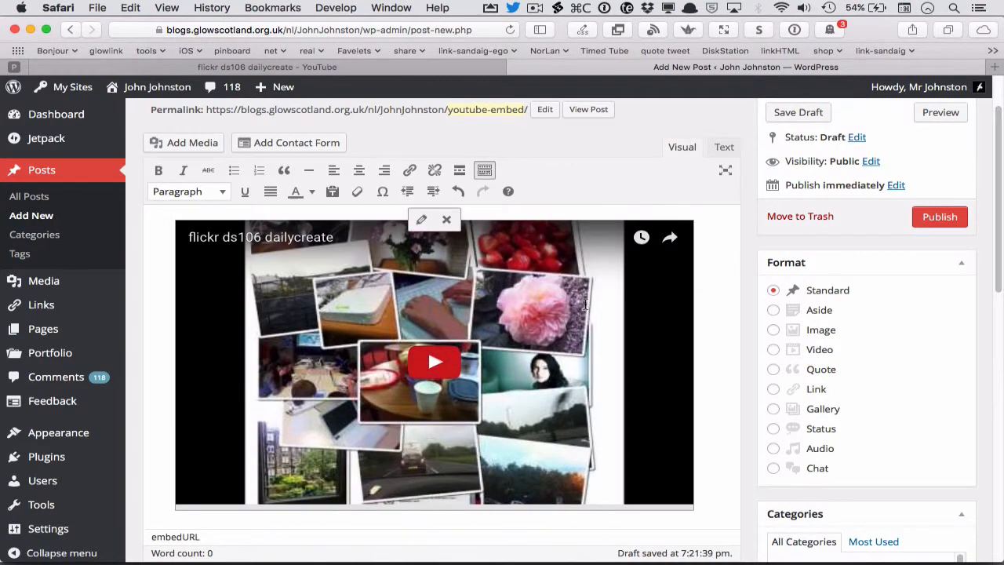
{"action": "key", "text": "BackSpace"}
{"action": "type", "text": "<iframe width=\"480\" height=\"360\" src=\"https://www.youtube.com/embed/KhoWDTrmwUI?rel=0\" frameborder=\"0\" allowfullscreen></iframe>"}
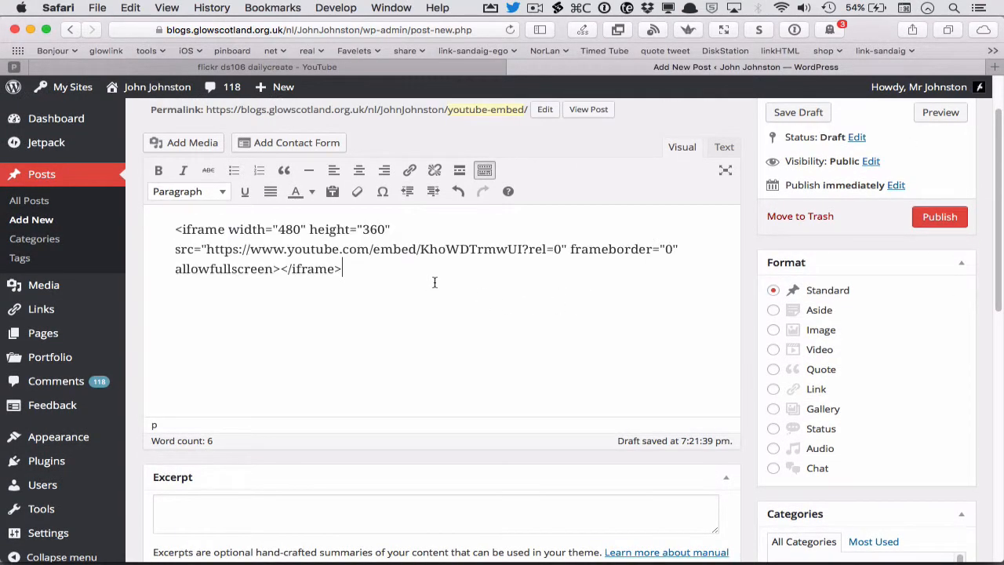
{"action": "scroll", "coordinate": [426, 283], "scroll_direction": "up", "scroll_amount": 1}
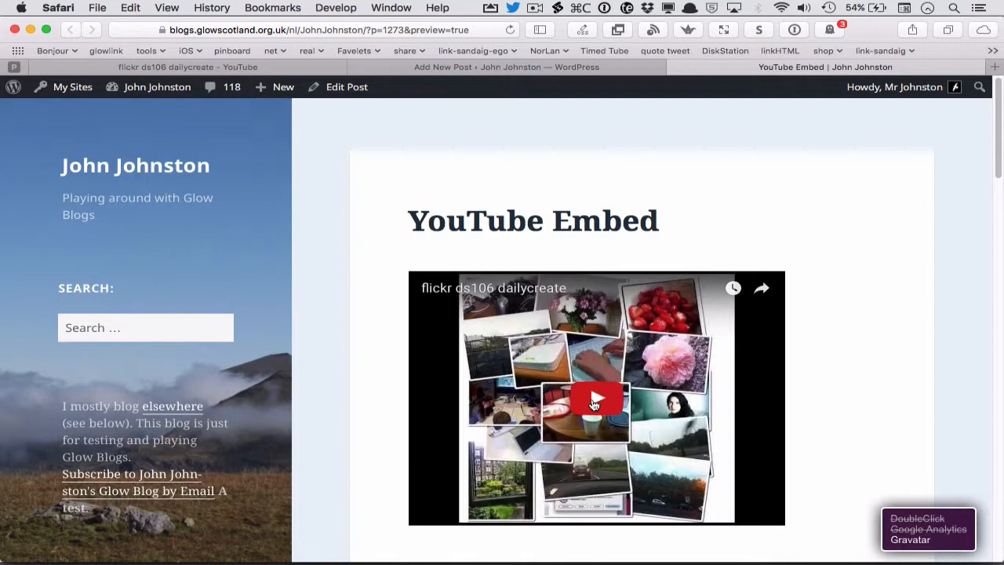
Step: Preview the post, play the video to its end, and return to the editor
{"action": "left_click", "coordinate": [594, 402]}
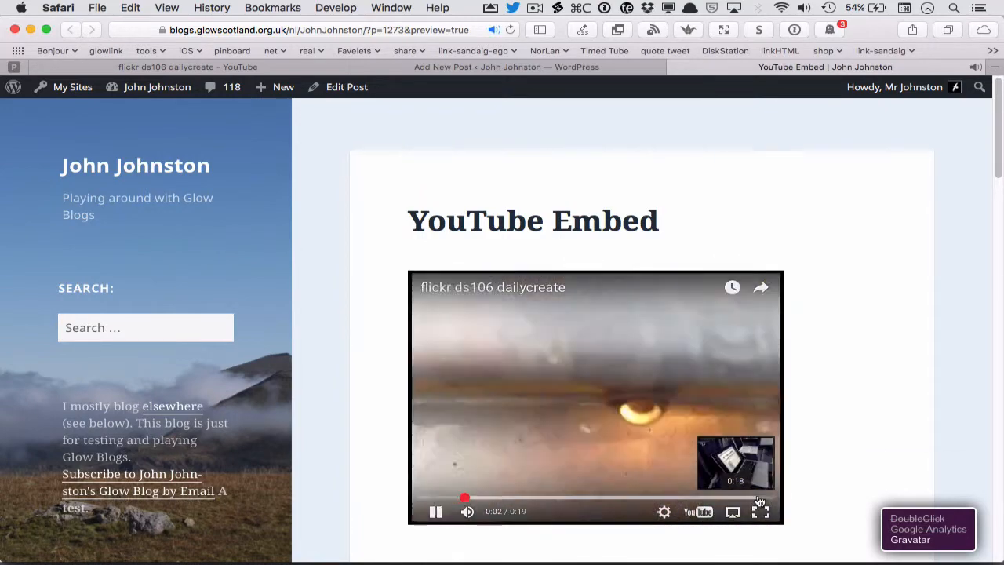
{"action": "left_click", "coordinate": [759, 499]}
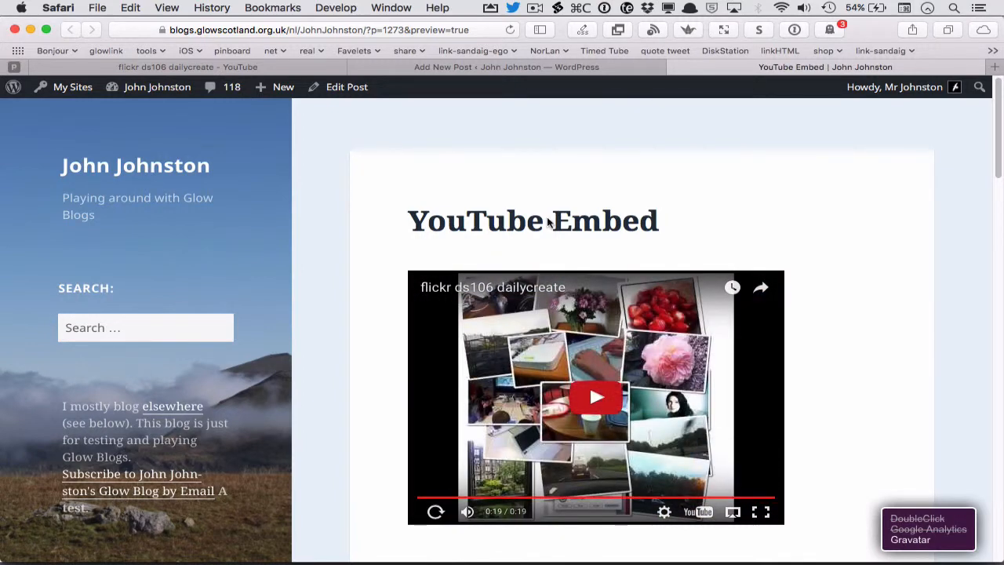
{"action": "left_click", "coordinate": [466, 66]}
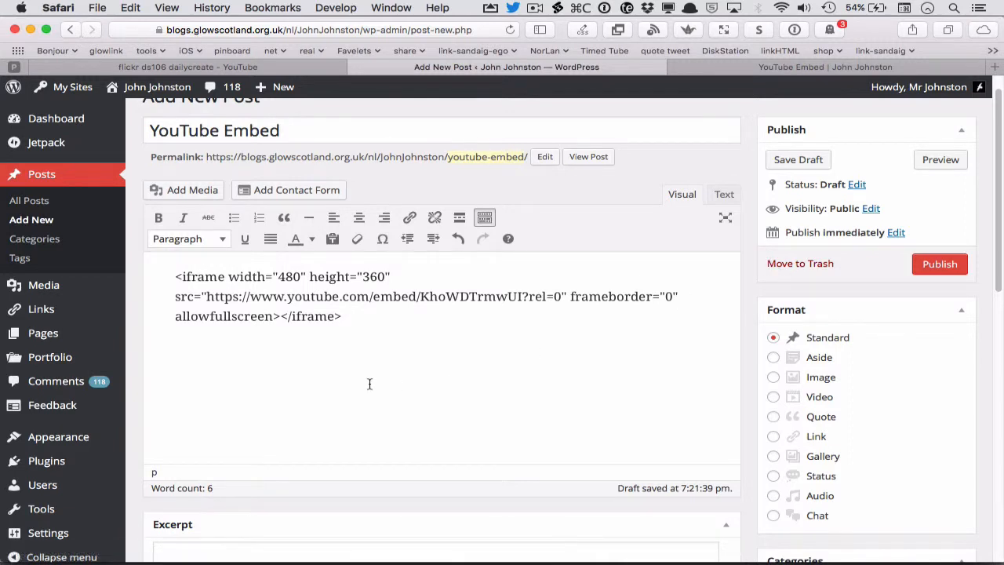
Step: Publish the 'YouTube Embed' post and view the live page
{"action": "left_click", "coordinate": [927, 265]}
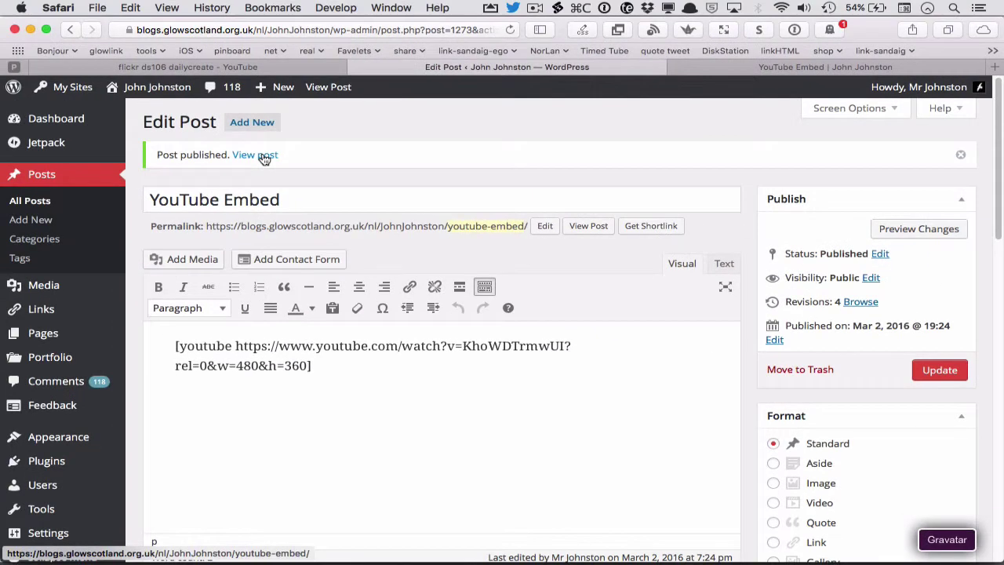
{"action": "left_click", "coordinate": [263, 156]}
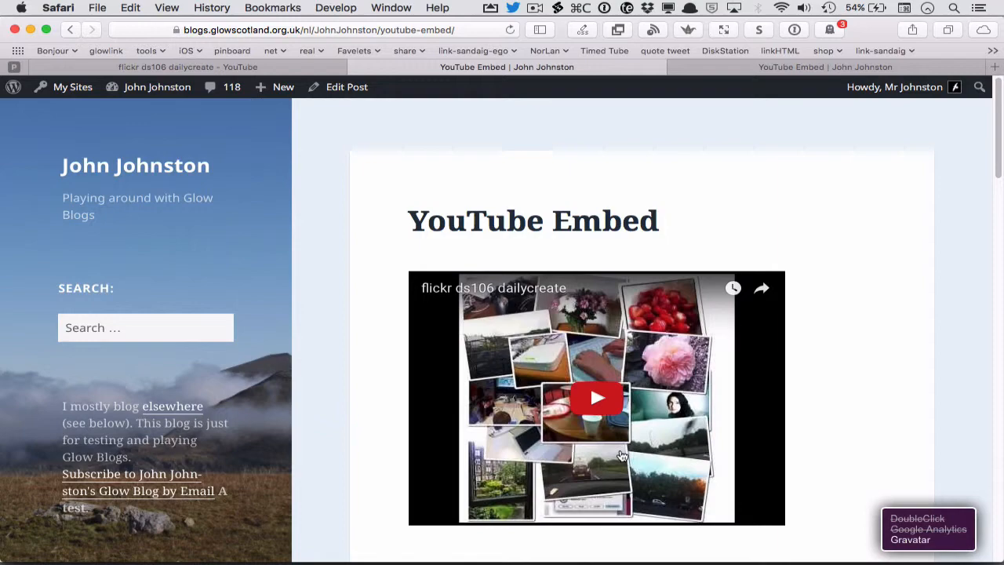
Step: Play the live post's video and skip to 0:19 of 0:19 to confirm no related videos appear
{"action": "left_click", "coordinate": [602, 404]}
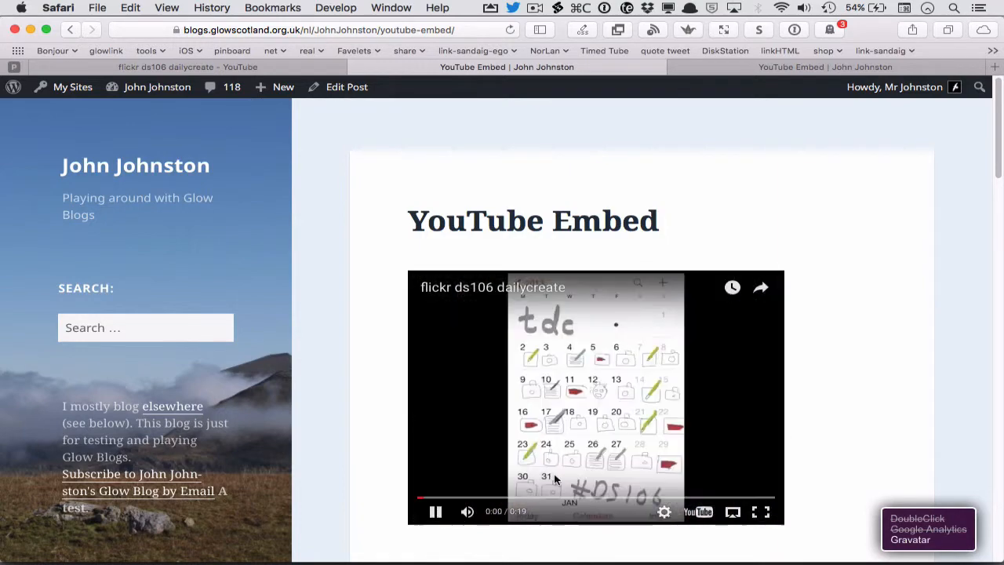
{"action": "left_click_drag", "start_coordinate": [594, 500], "coordinate": [760, 507]}
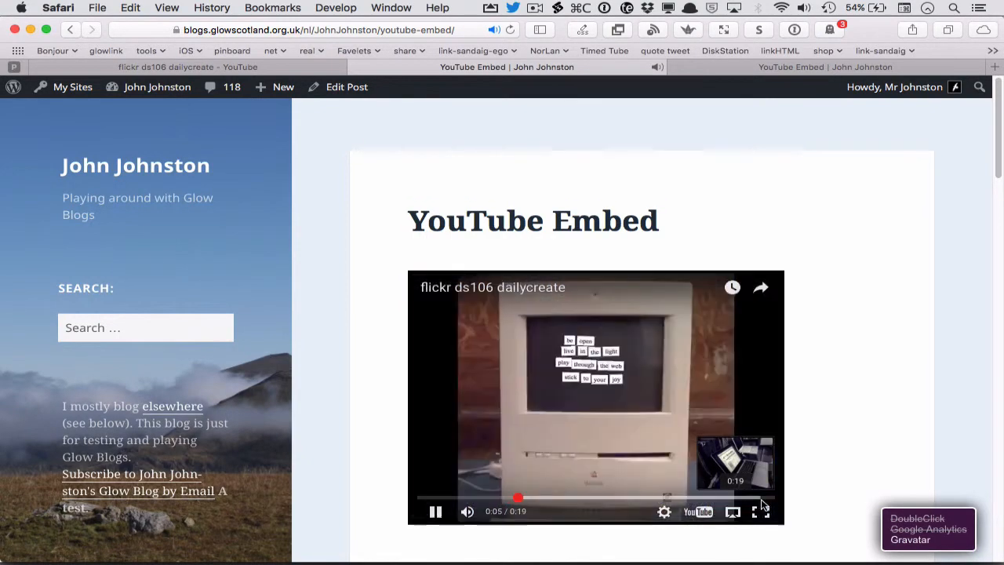
{"action": "left_click", "coordinate": [757, 502]}
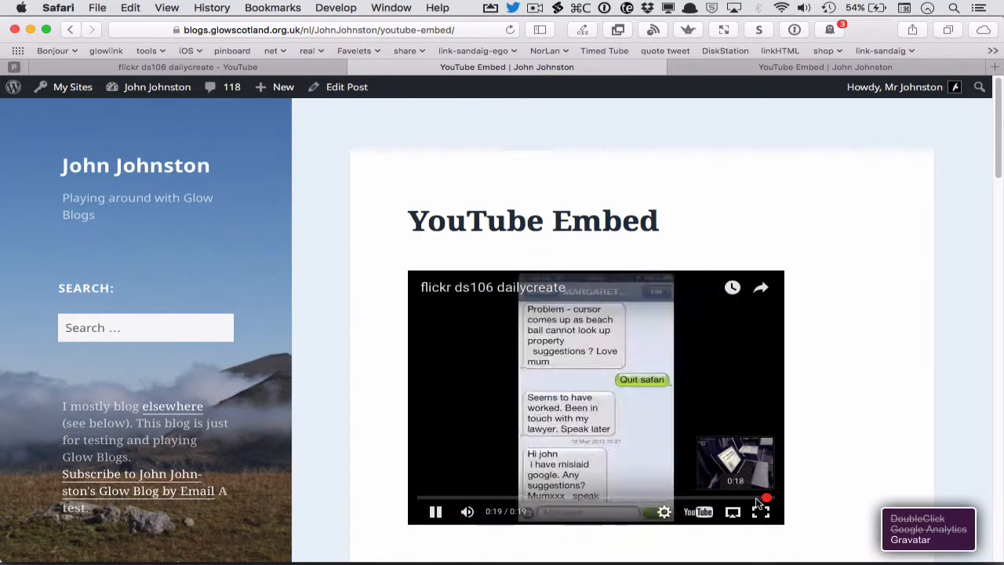